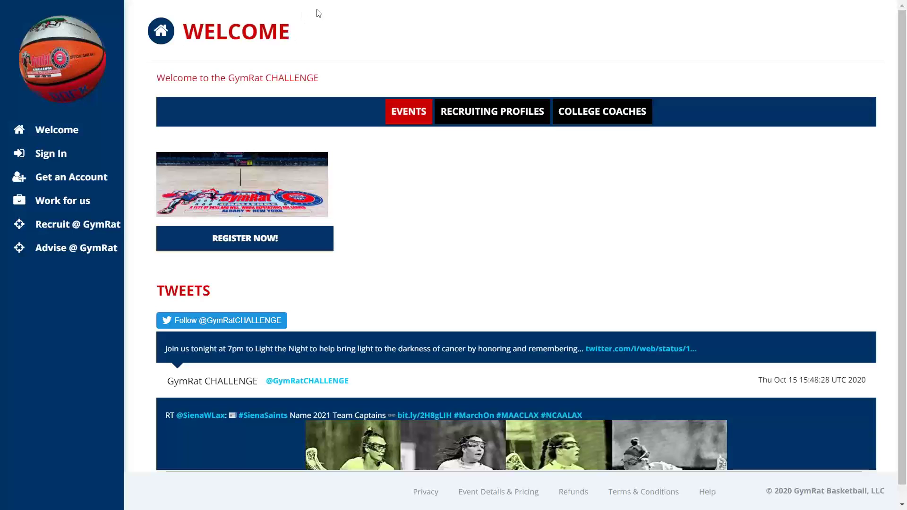
pyautogui.moveTo(301, 54); pyautogui.dragTo(387, 77)
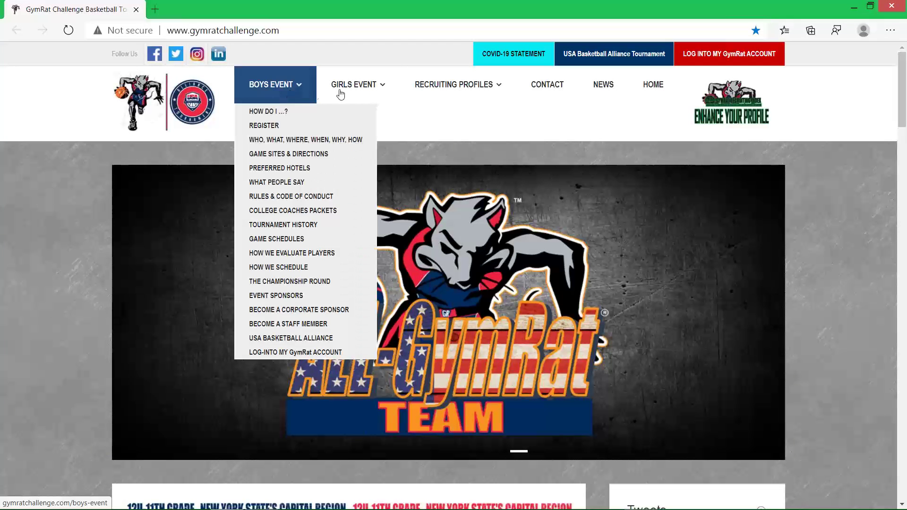
pyautogui.moveTo(351, 91)
pyautogui.moveTo(451, 94)
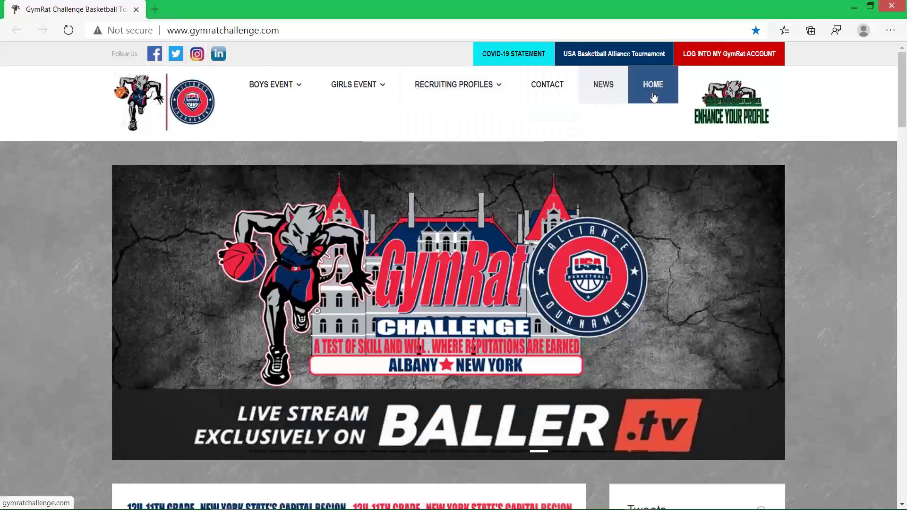
pyautogui.moveTo(299, 114)
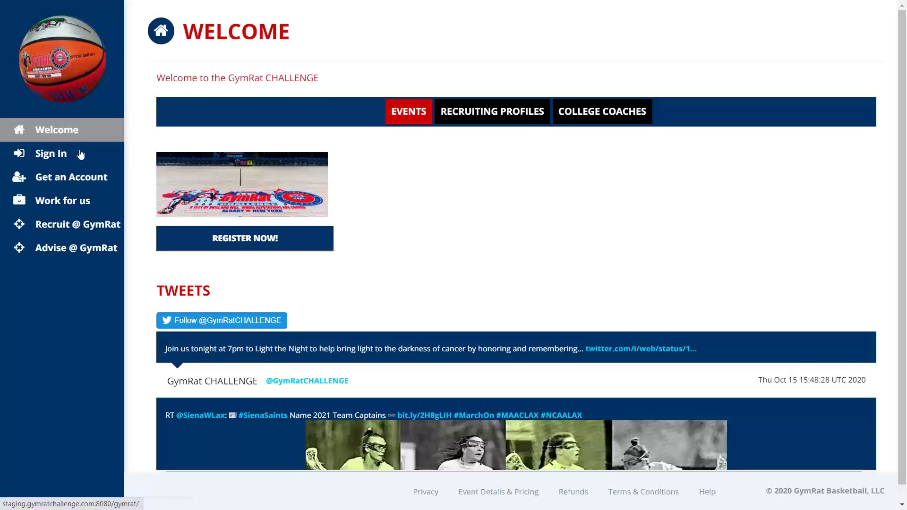
# Open the account creation form, review its required fields through to the end, and cancel it
pyautogui.click(81, 176)
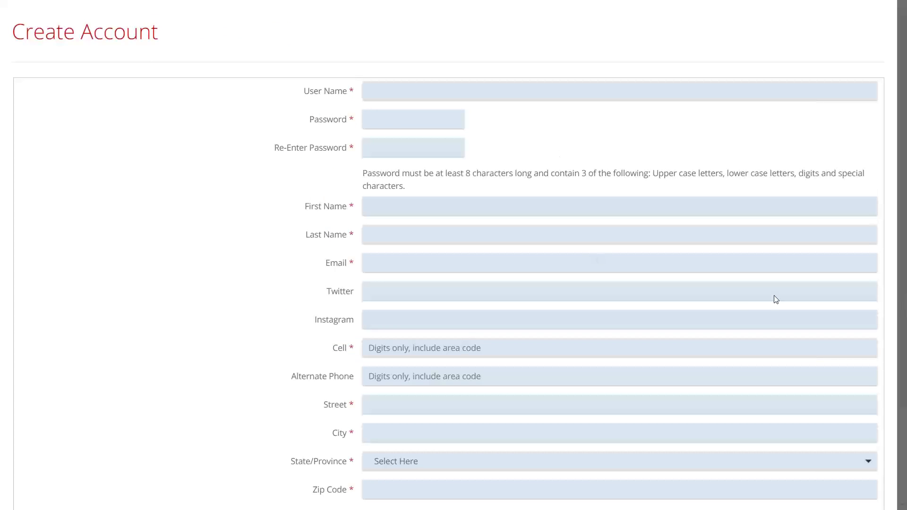
pyautogui.scroll(-3, 741, 310)
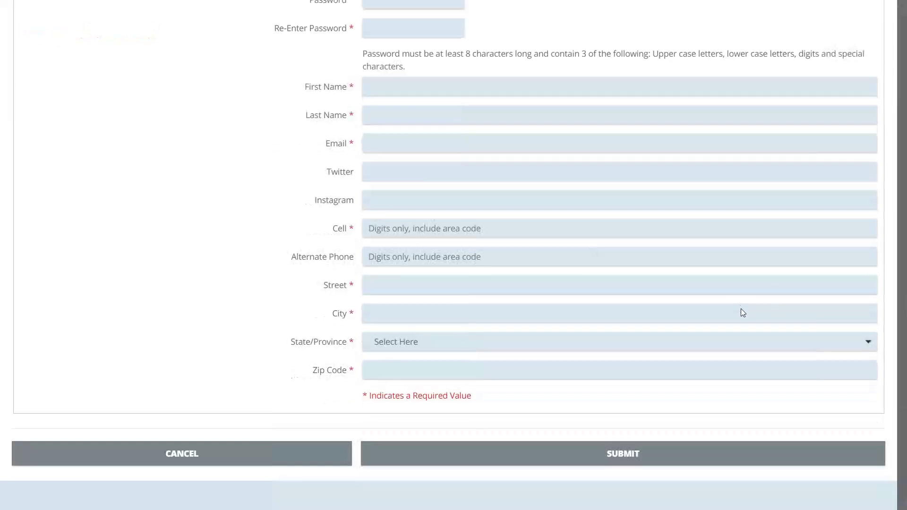
pyautogui.click(231, 445)
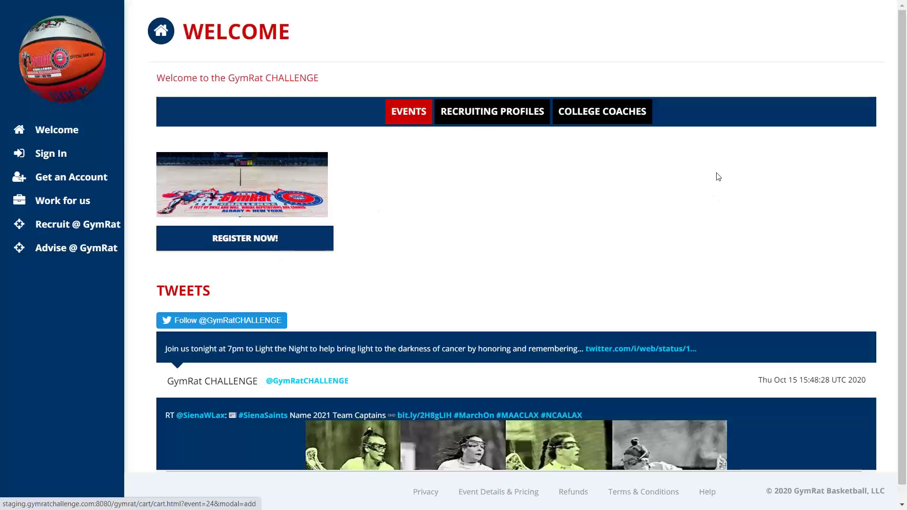
# Review the College Coaches section of the Welcome page, including its sign-in and account creation areas
pyautogui.click(627, 120)
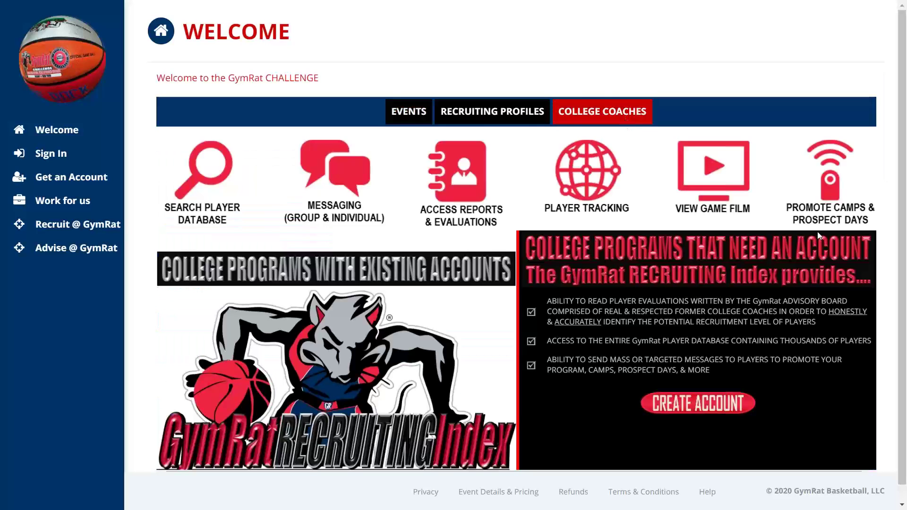
pyautogui.scroll(-2, 808, 217)
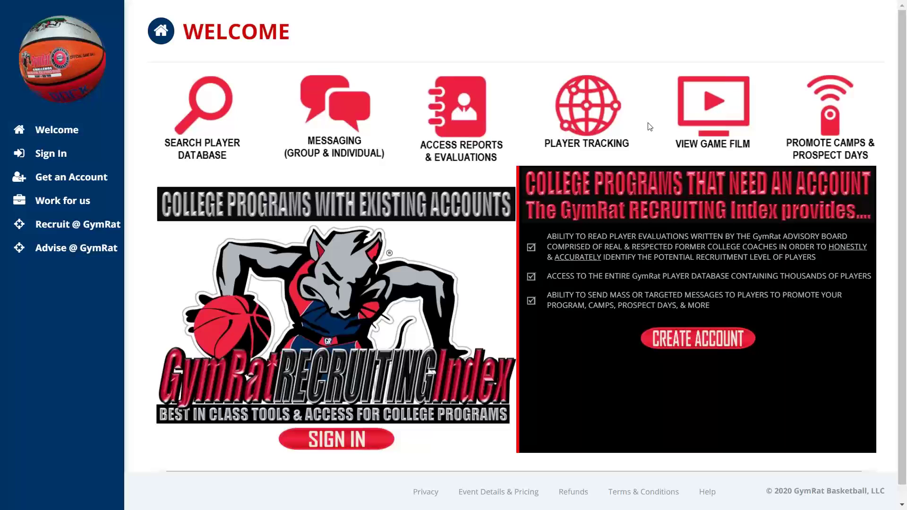
pyautogui.scroll(2, 620, 220)
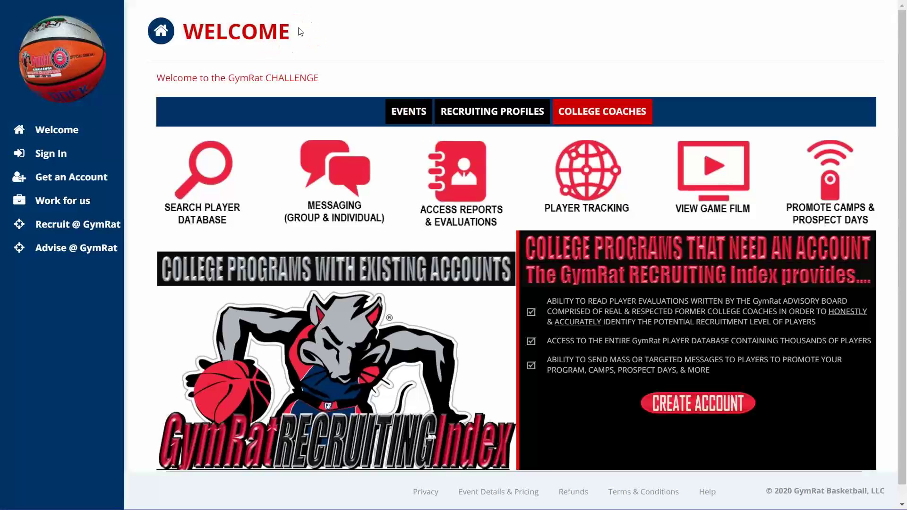
# View the Recruiting Profiles section and its profile level options, and return to the Welcome page
pyautogui.click(492, 106)
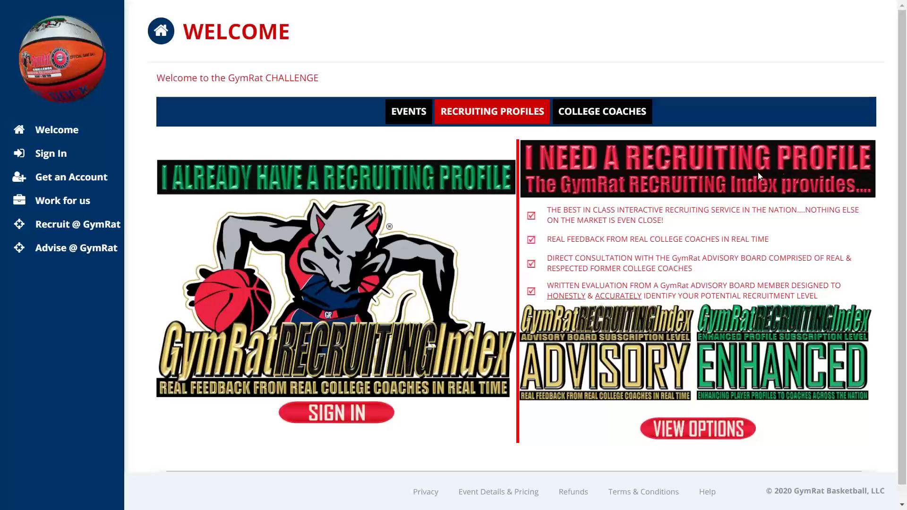
pyautogui.click(691, 434)
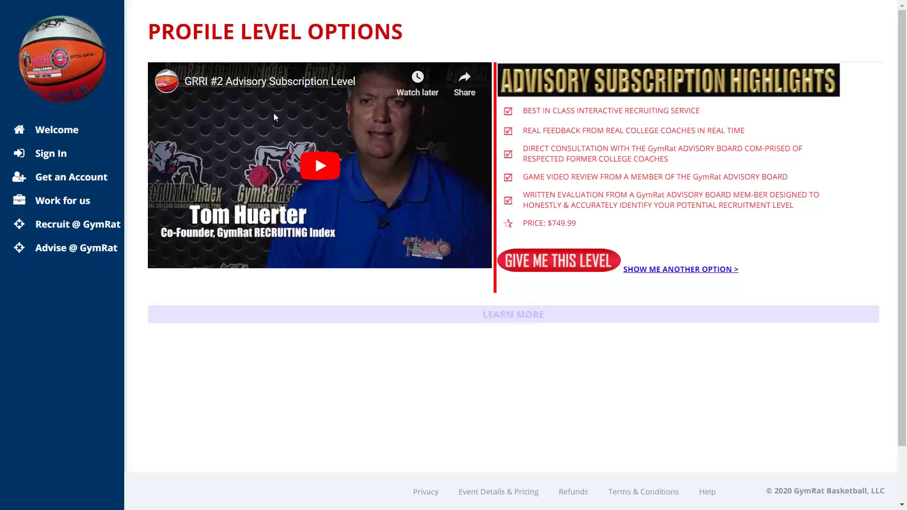
pyautogui.click(60, 135)
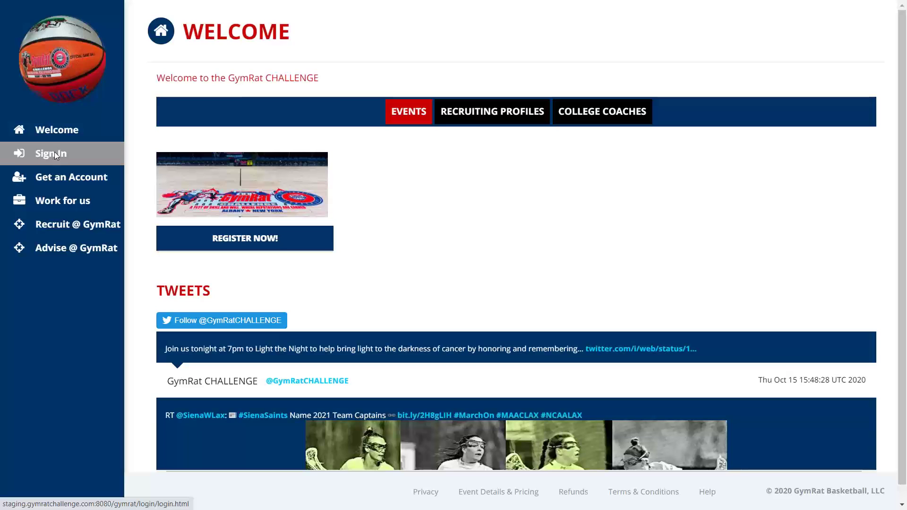
# Sign in to the parent account with its user name and password
pyautogui.click(54, 154)
pyautogui.click(488, 86)
pyautogui.click(470, 114)
pyautogui.click(523, 215)
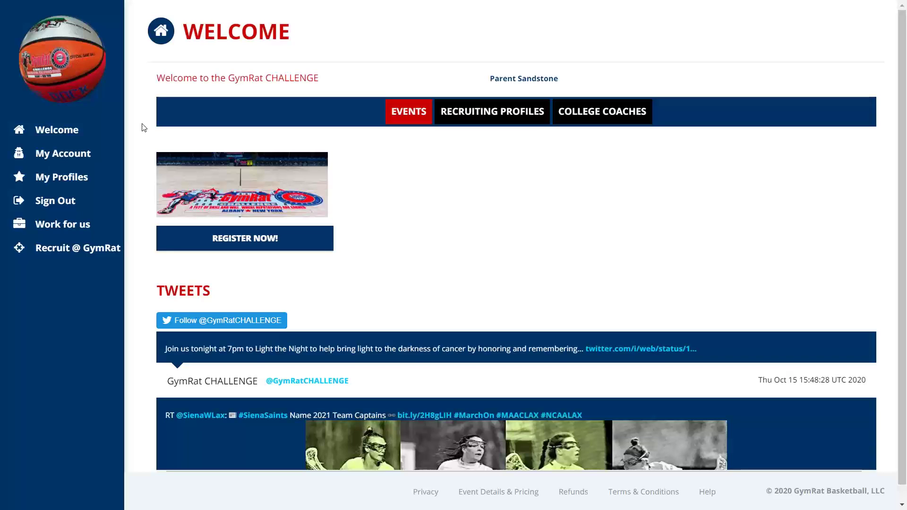
# Open the dashboard of the Enhanced sample player from the account's own profiles
pyautogui.click(78, 175)
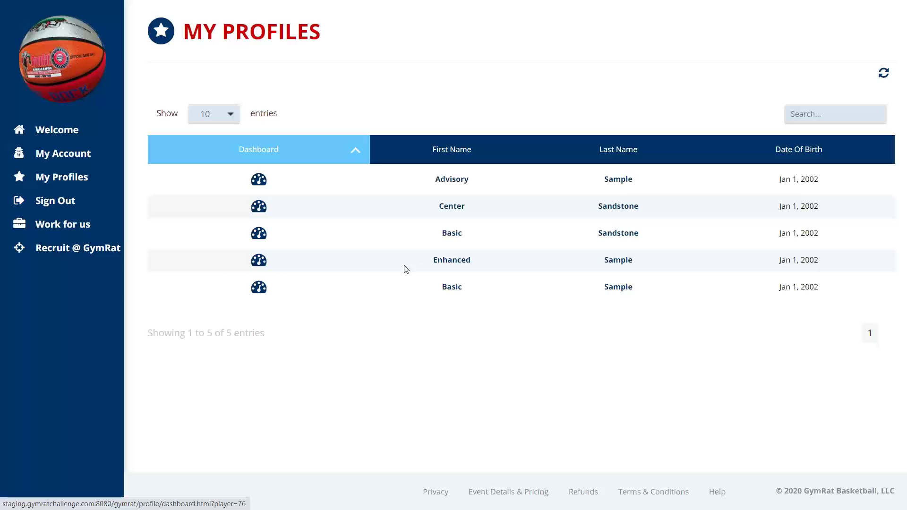
pyautogui.click(259, 261)
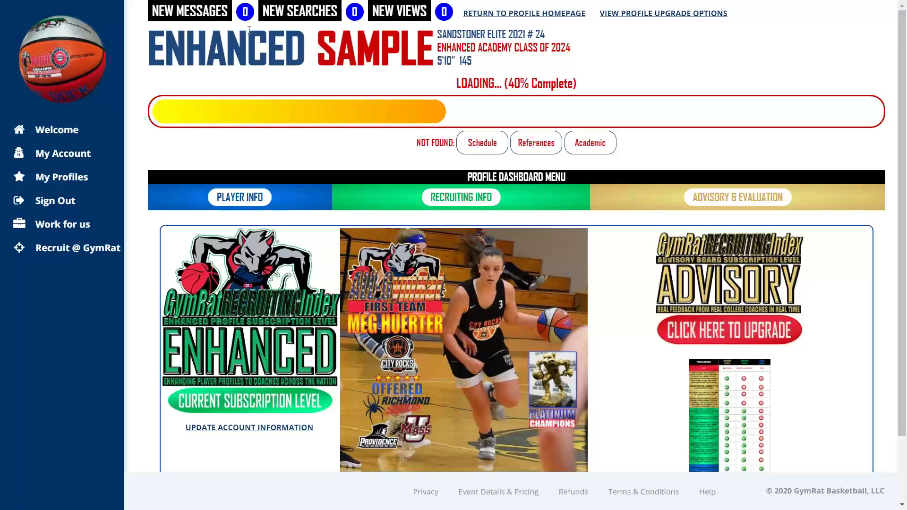
# Check the profile's new messages and its missing academic information, returning to the profile homepage after each
pyautogui.click(218, 19)
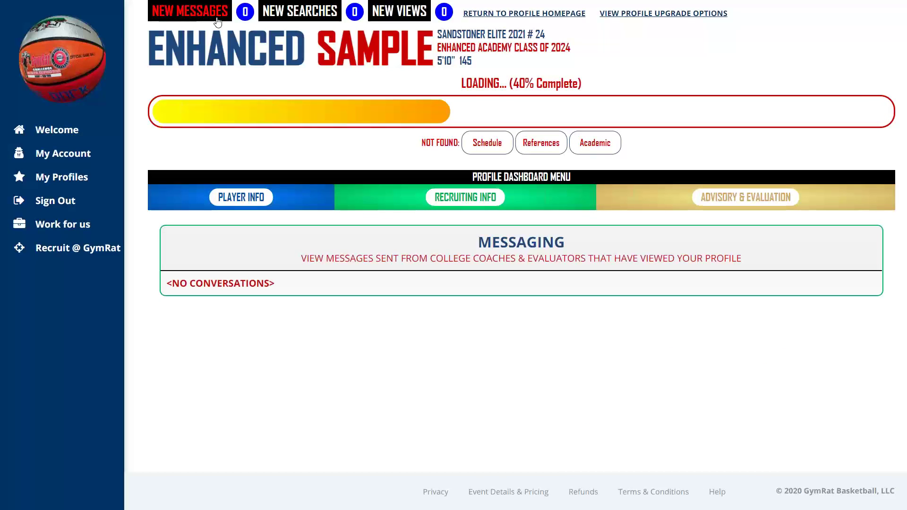
pyautogui.click(497, 18)
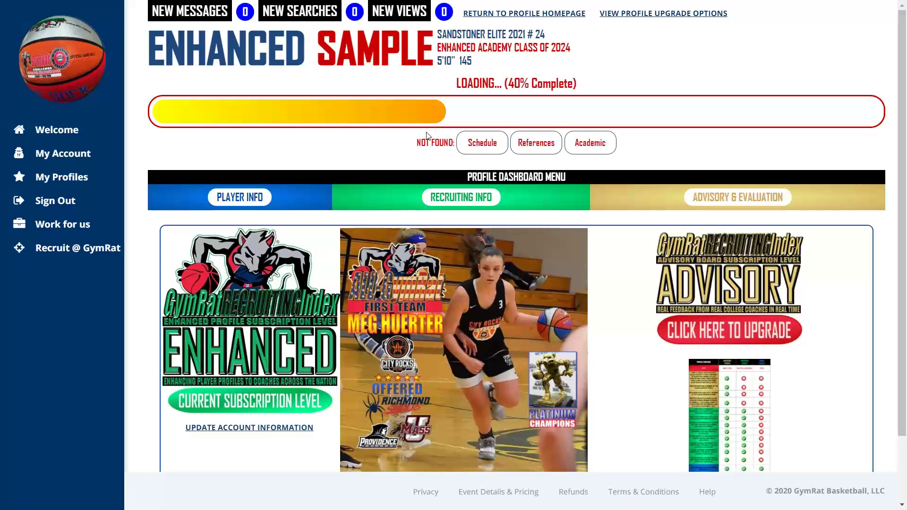
pyautogui.click(581, 146)
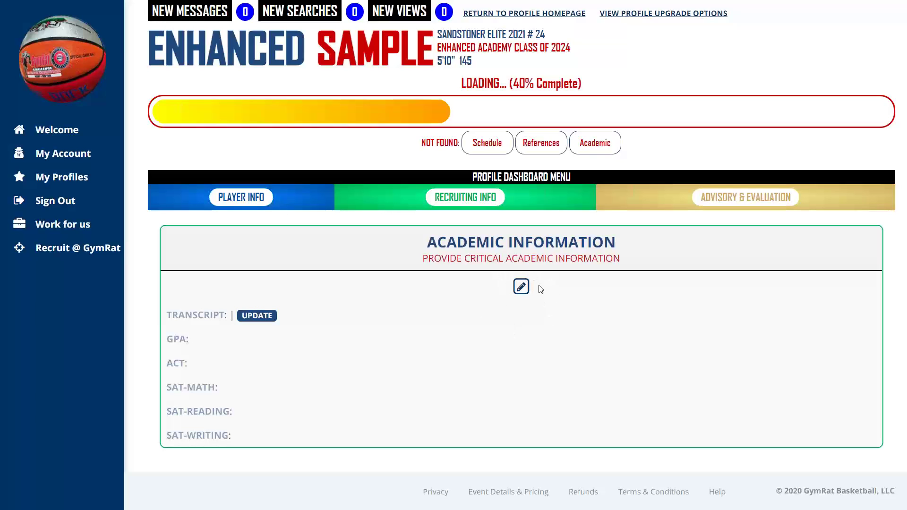
pyautogui.click(500, 14)
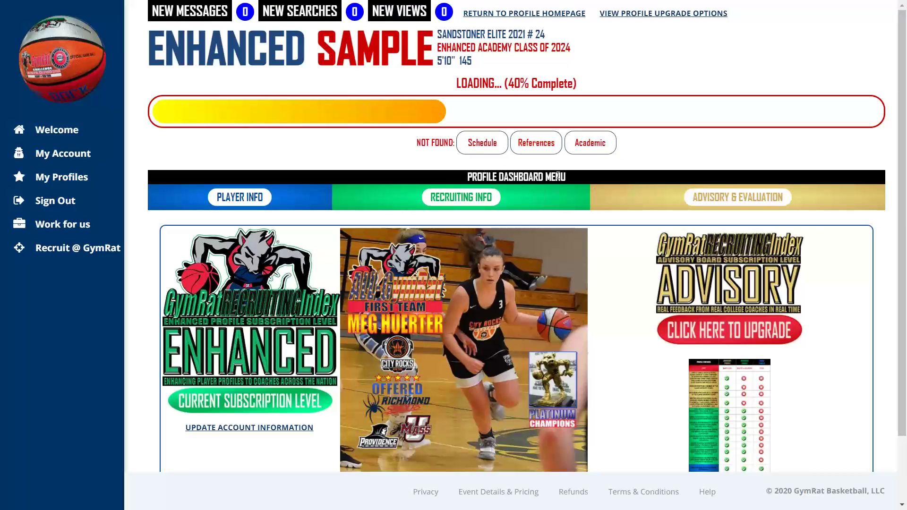
# View the Interested Colleges page under the player info and return to the profile homepage
pyautogui.click(253, 197)
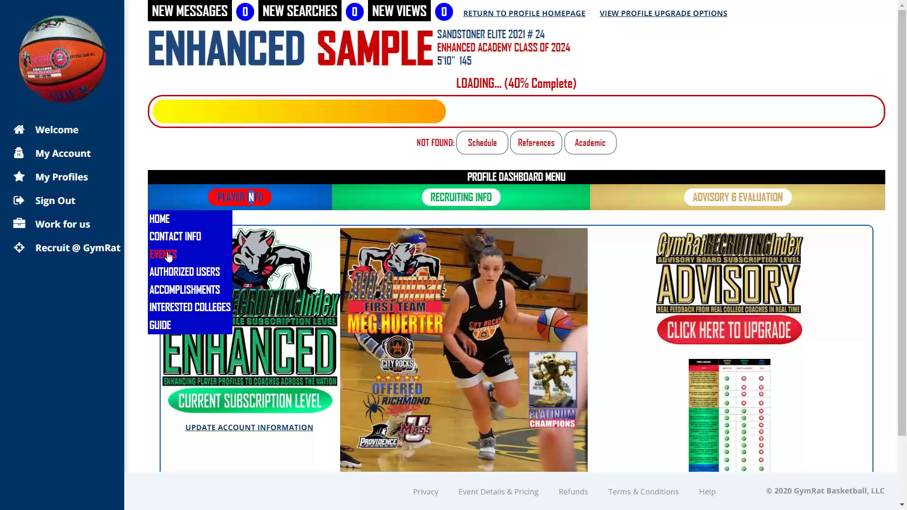
pyautogui.click(186, 307)
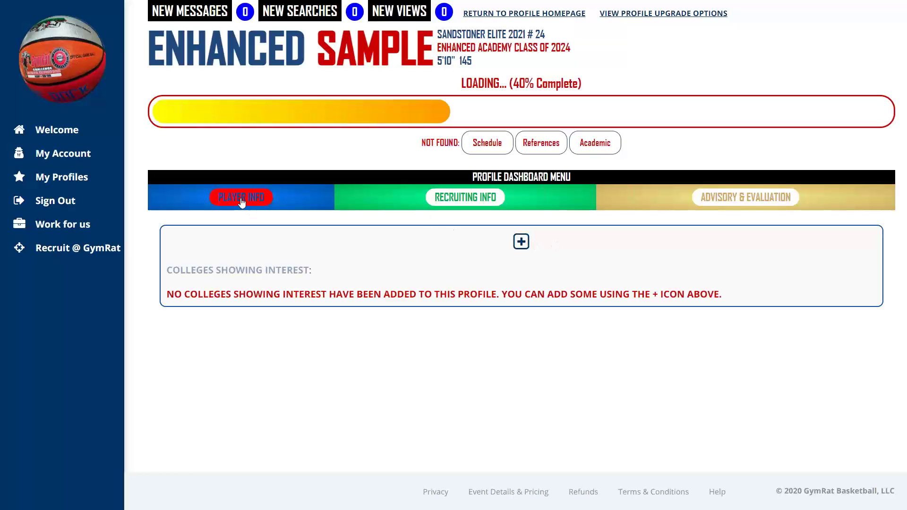
pyautogui.click(504, 14)
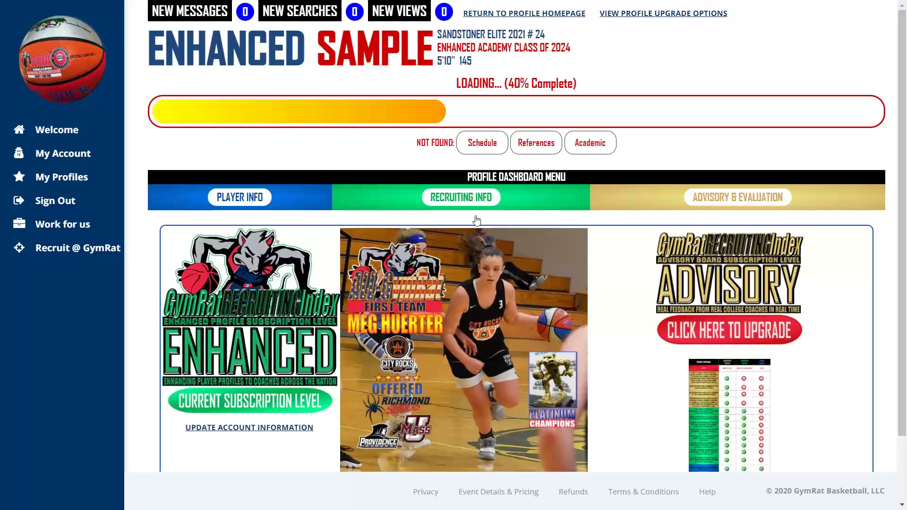
# View the Recruiter Tracking and Video pages of the recruiting info and go back to the profile homepage
pyautogui.click(462, 198)
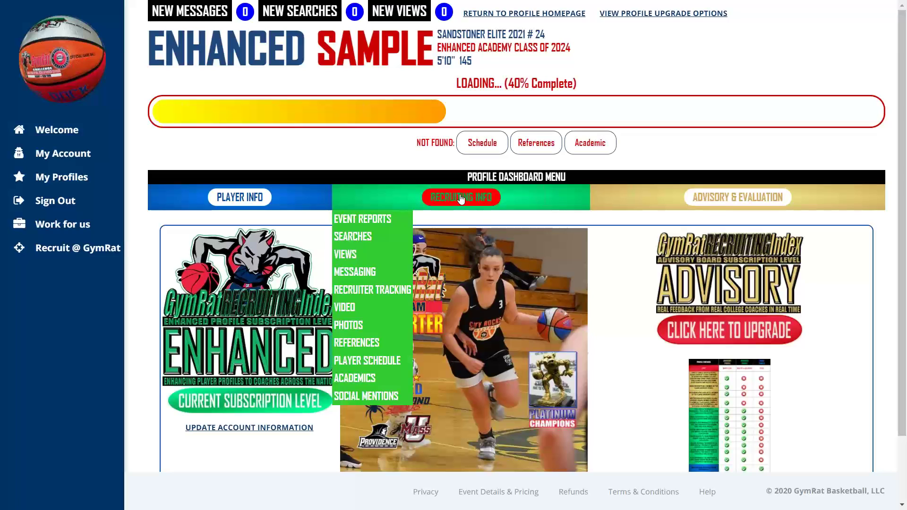
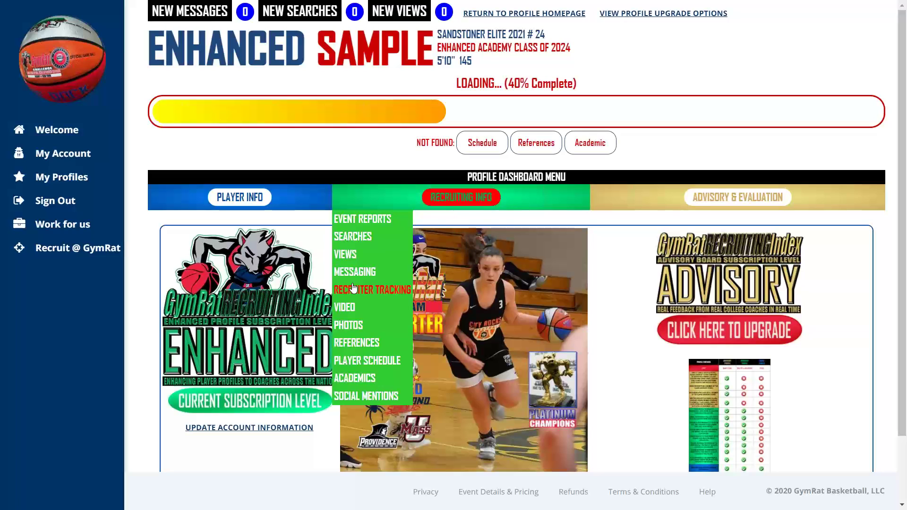
pyautogui.click(353, 288)
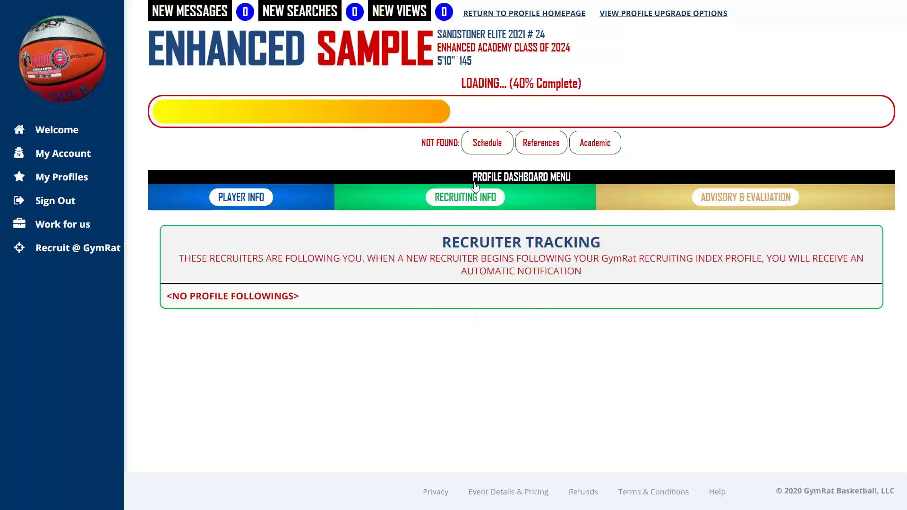
pyautogui.click(458, 202)
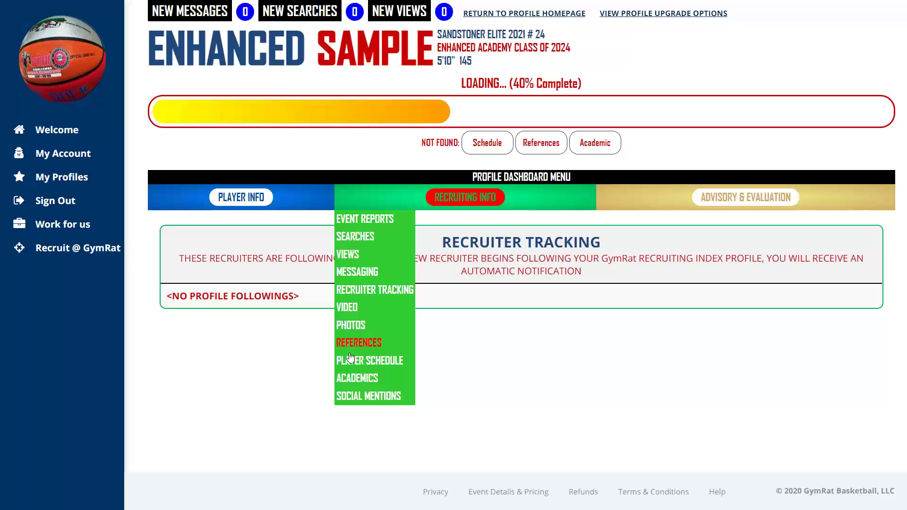
pyautogui.click(347, 308)
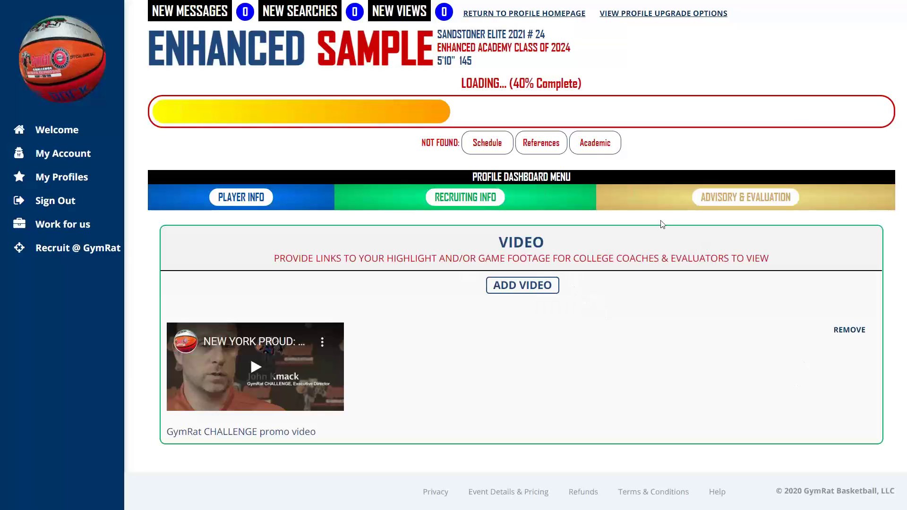
pyautogui.click(491, 81)
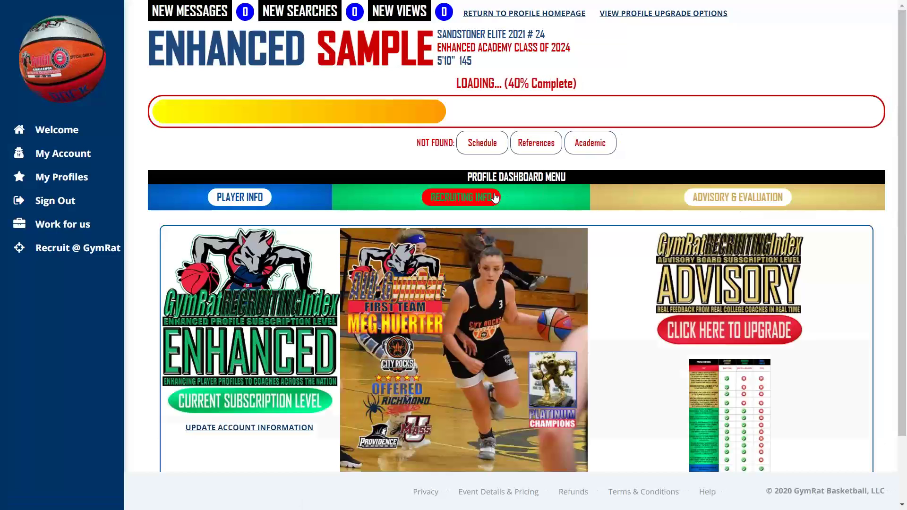
# Show the options available under Recruiting Info and under Advisory & Evaluation
pyautogui.click(455, 200)
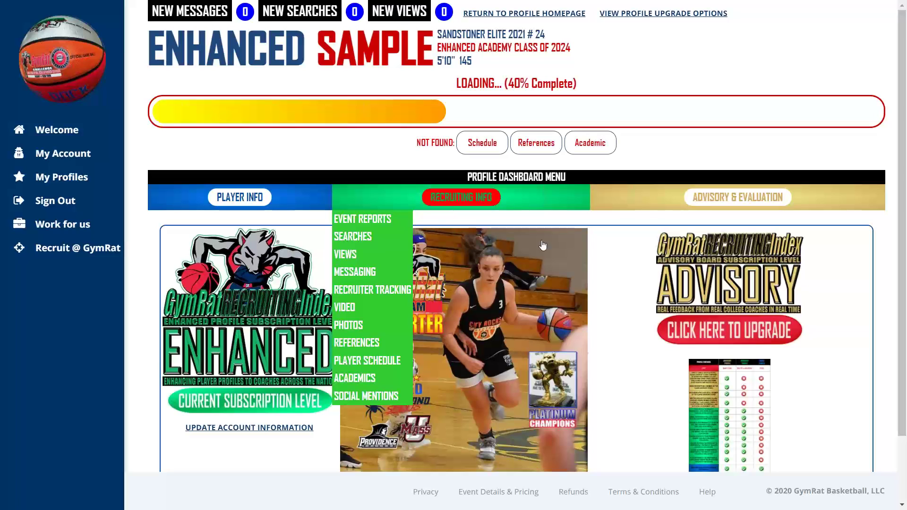
pyautogui.click(711, 198)
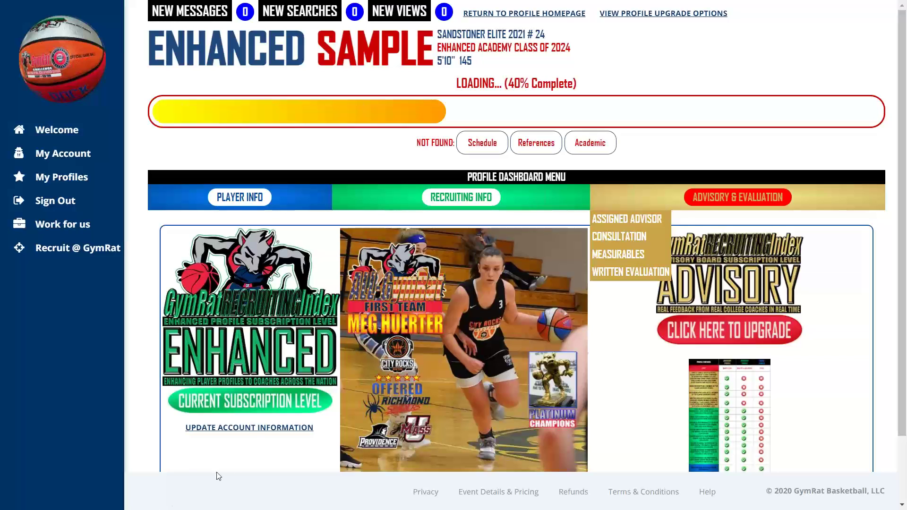
# Open the account information for updating, review the email alert and subscription settings, and cancel without saving
pyautogui.click(252, 428)
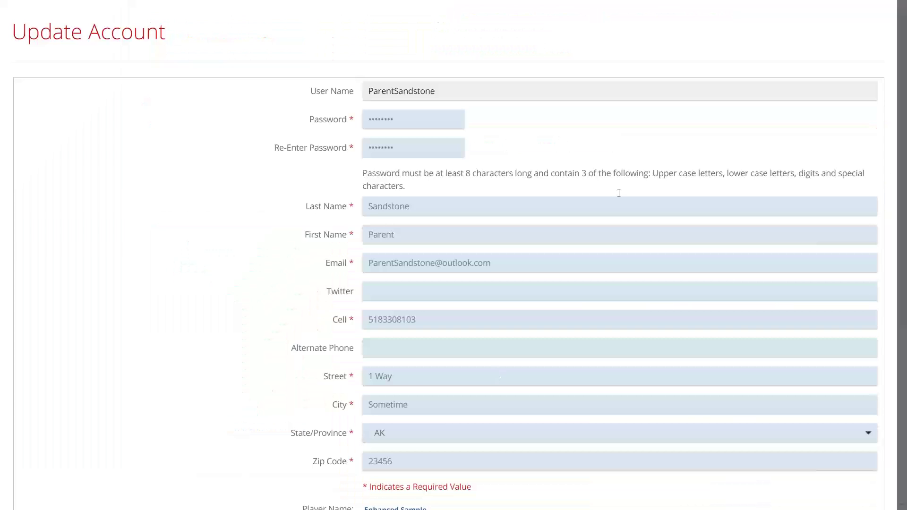
pyautogui.scroll(-5, 587, 338)
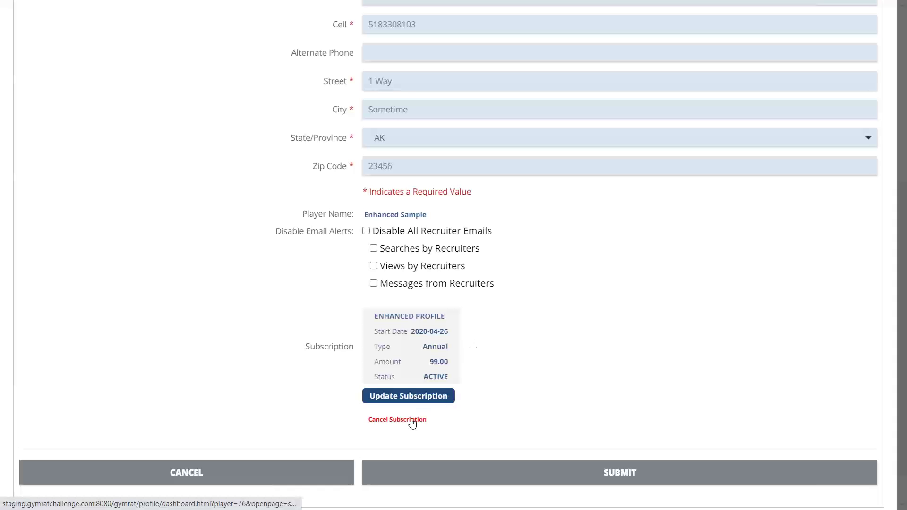
pyautogui.click(219, 478)
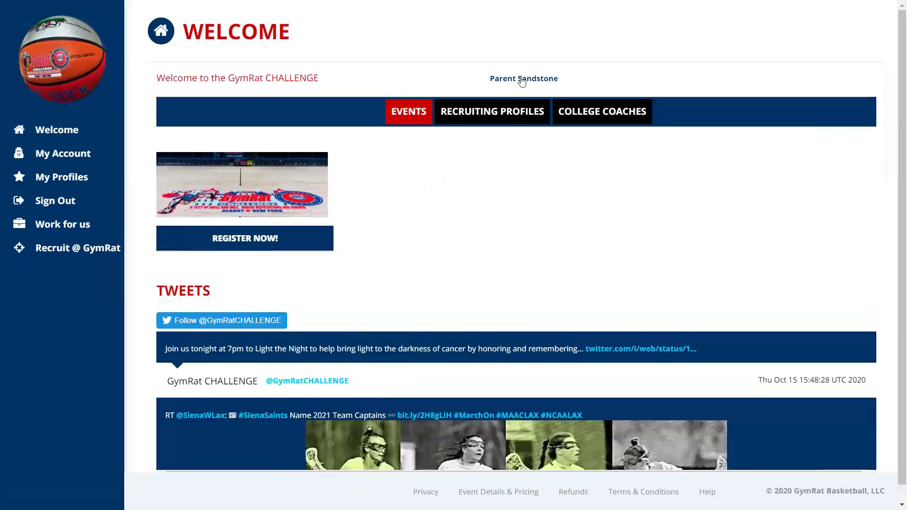
# Reopen the Enhanced sample player's dashboard from the profile list
pyautogui.click(80, 174)
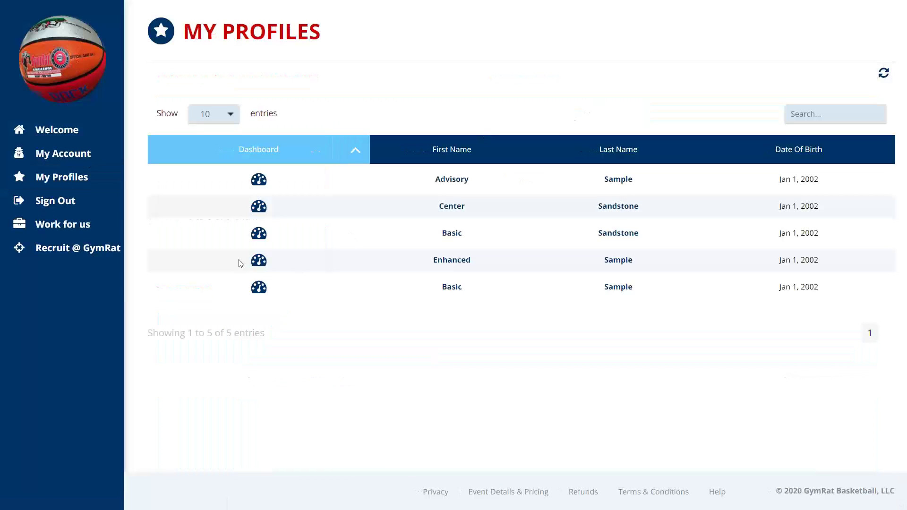
pyautogui.click(258, 261)
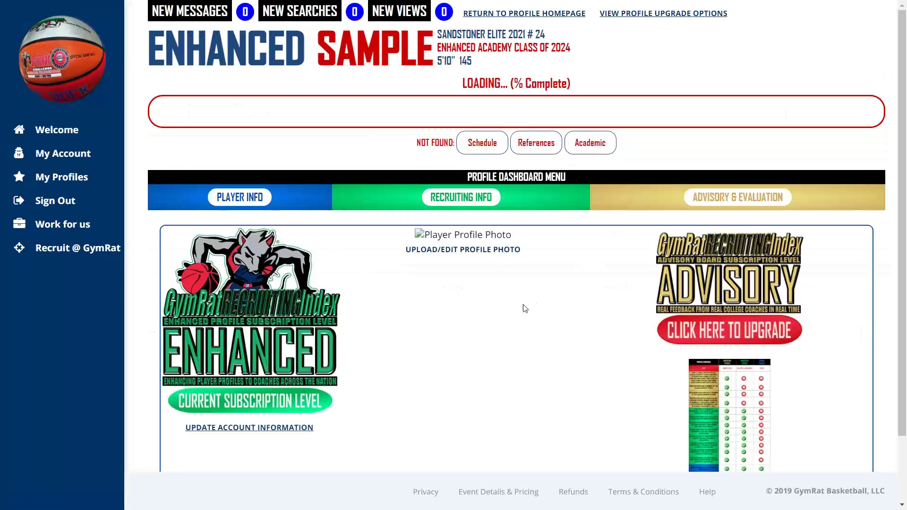
# Open the Advisory sample player's dashboard from the profile list and look over its subscription level and player contact information
pyautogui.scroll(-3, 524, 307)
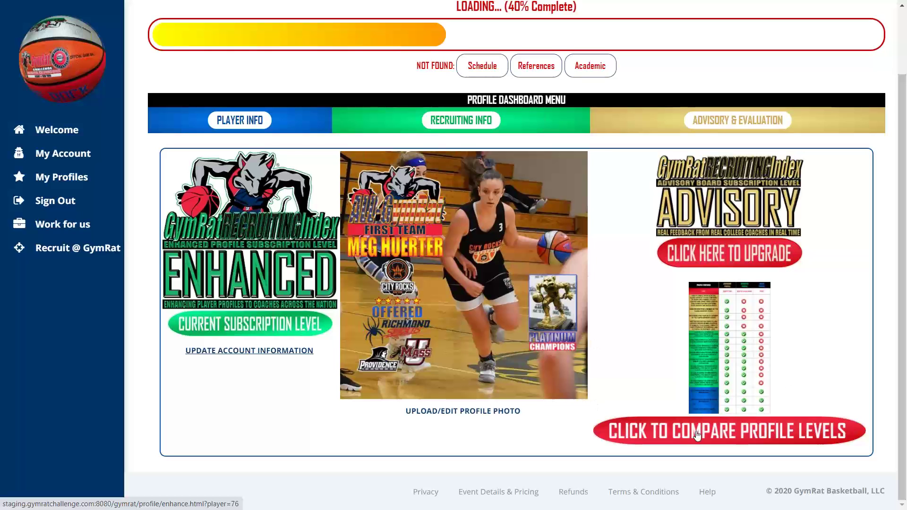
pyautogui.scroll(2, 425, 277)
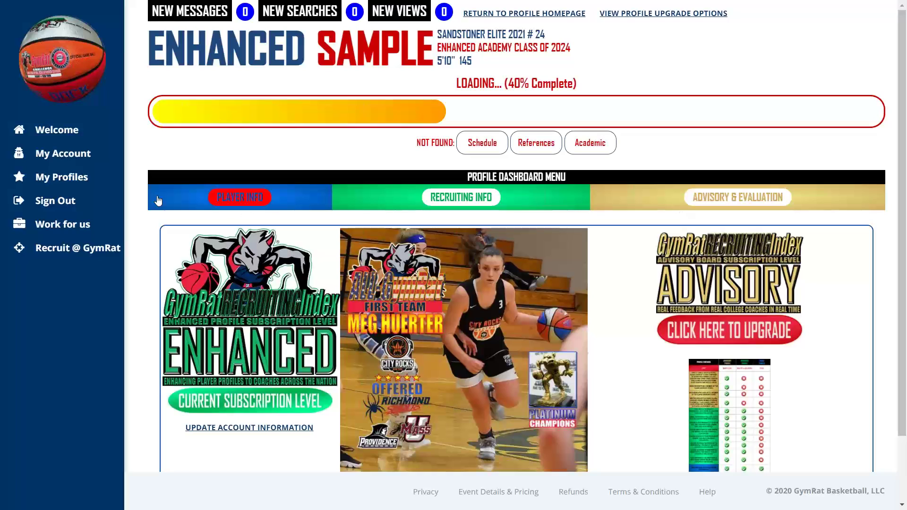
pyautogui.click(79, 180)
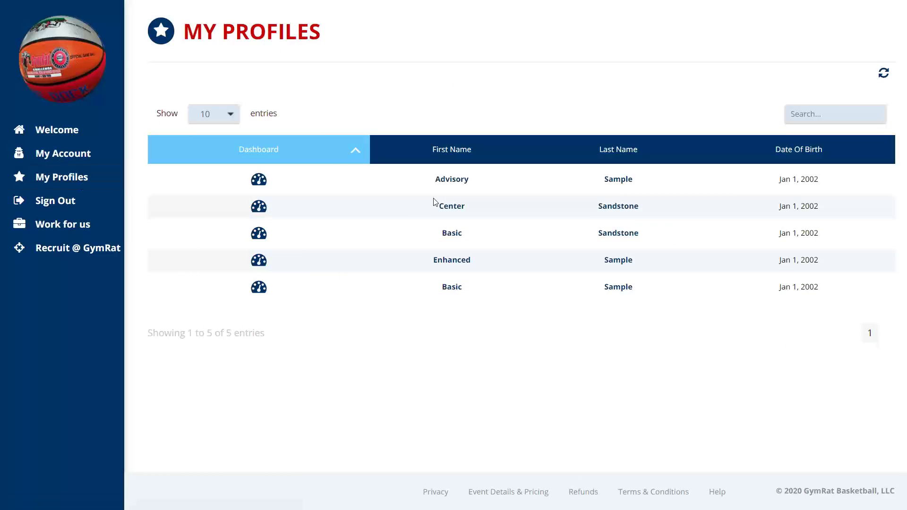
pyautogui.click(258, 182)
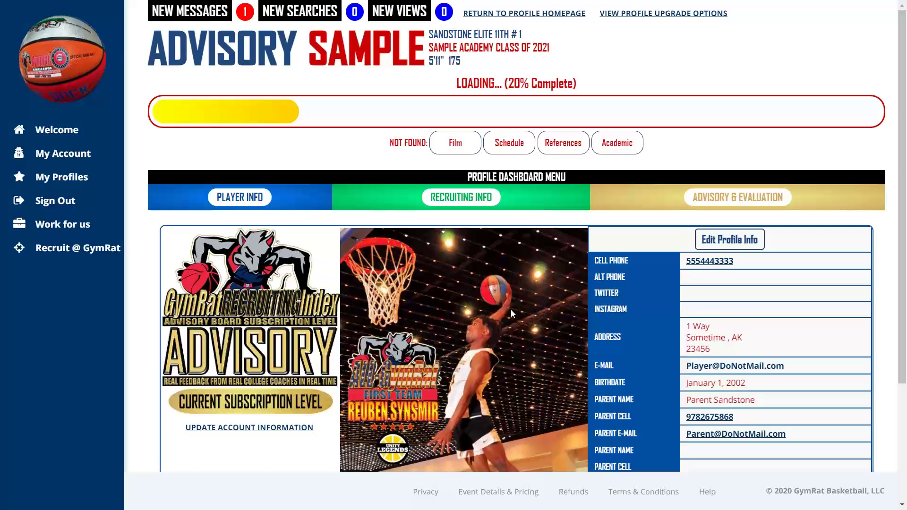
pyautogui.scroll(-3, 511, 310)
pyautogui.scroll(2, 511, 310)
pyautogui.scroll(1, 510, 310)
# View the player's assigned advisor under Advisory & Evaluation and open that advisor's profile with the career bio
pyautogui.click(721, 201)
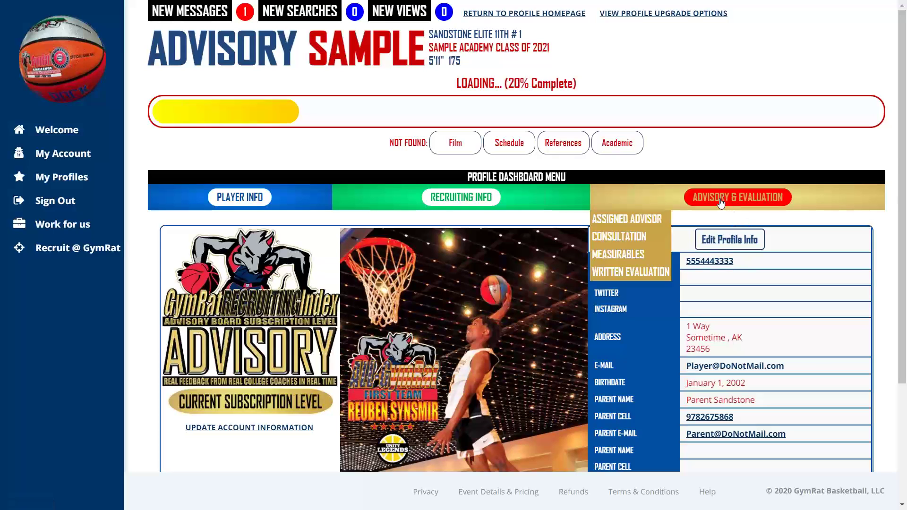
pyautogui.click(652, 219)
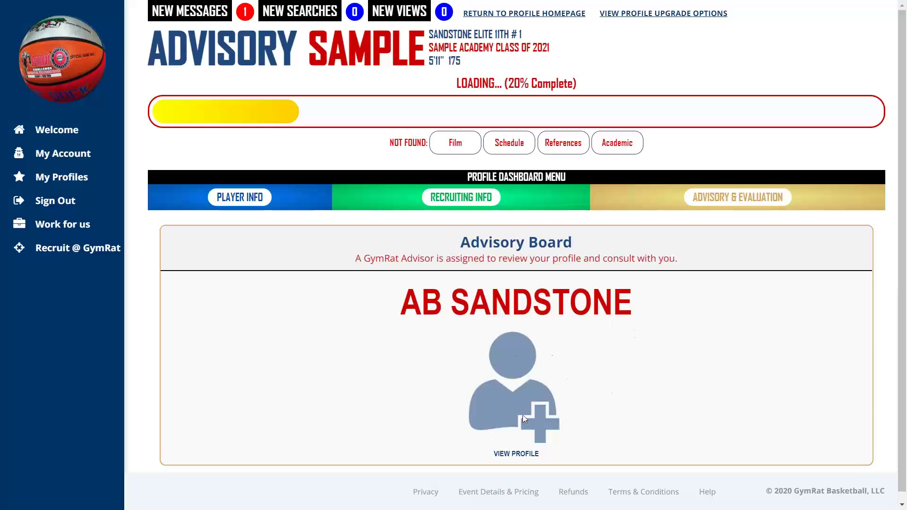
pyautogui.click(515, 461)
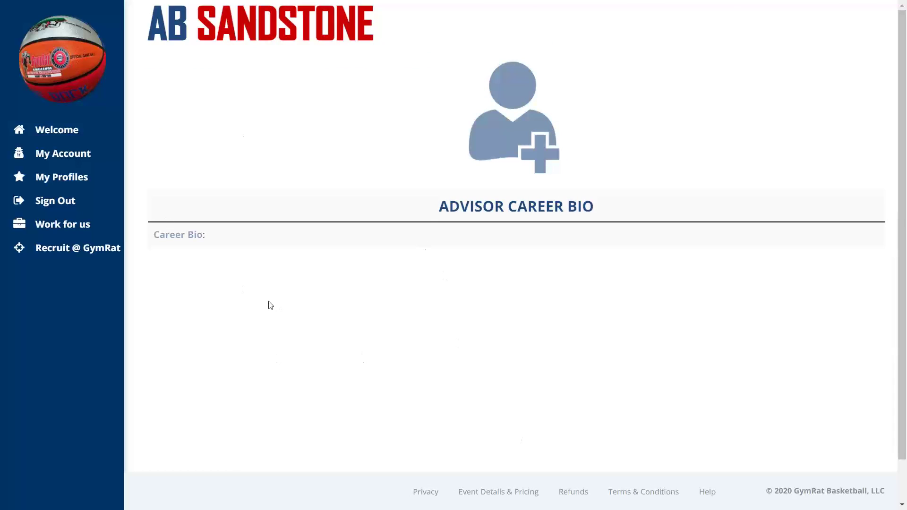
# Reopen the Advisory sample player's dashboard from the profile list and view the Consultation page under Advisory & Evaluation
pyautogui.click(72, 178)
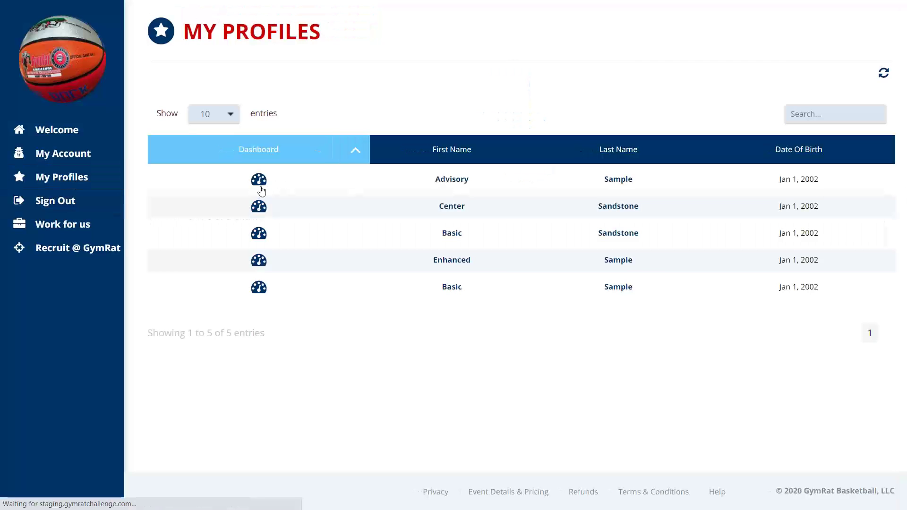
pyautogui.click(629, 236)
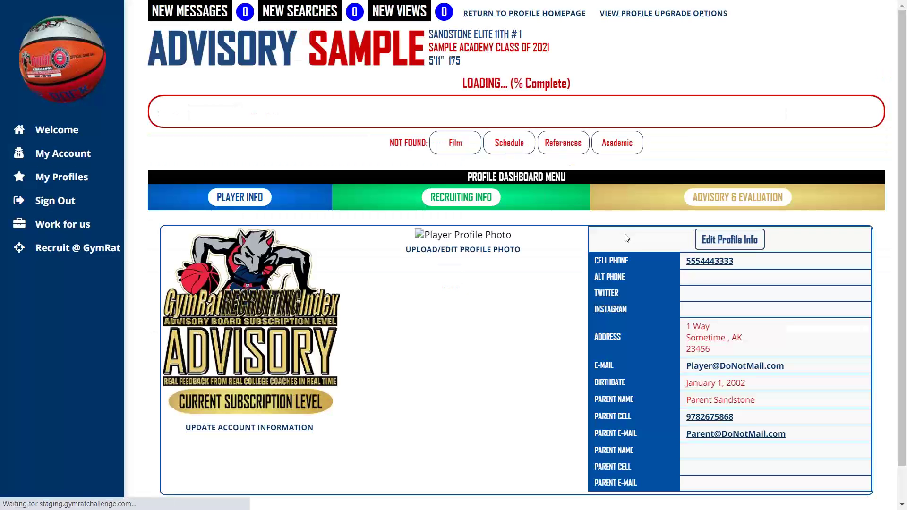
pyautogui.moveTo(650, 230)
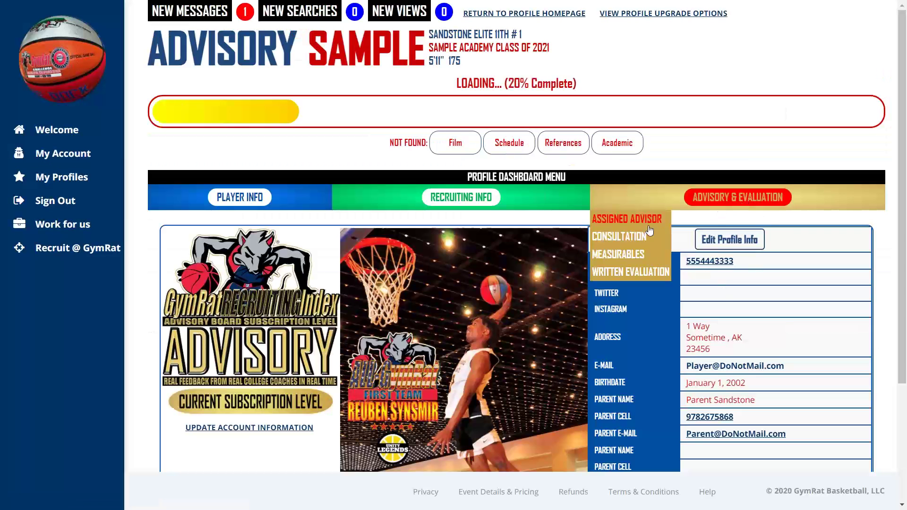
pyautogui.click(619, 236)
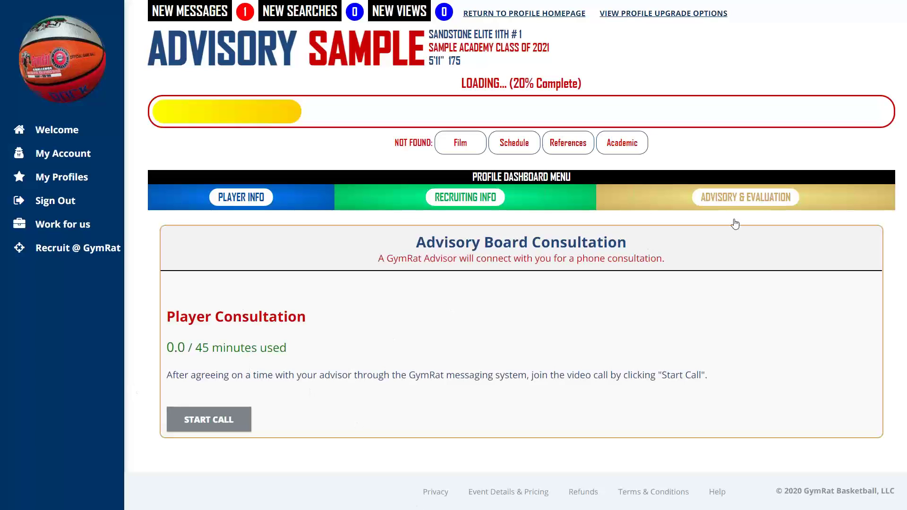
# View the Measurables and Written Evaluation pages under Advisory & Evaluation and go back to the profile homepage
pyautogui.moveTo(756, 208)
pyautogui.click(645, 258)
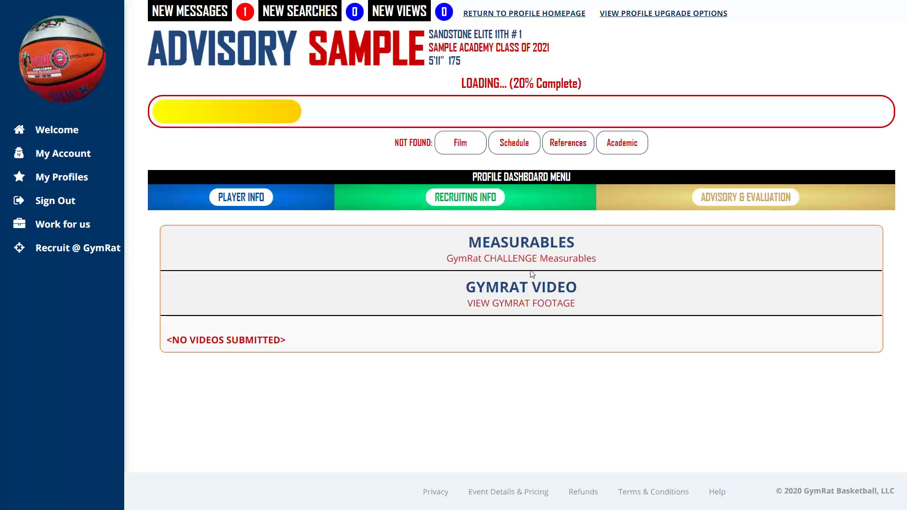
pyautogui.click(720, 204)
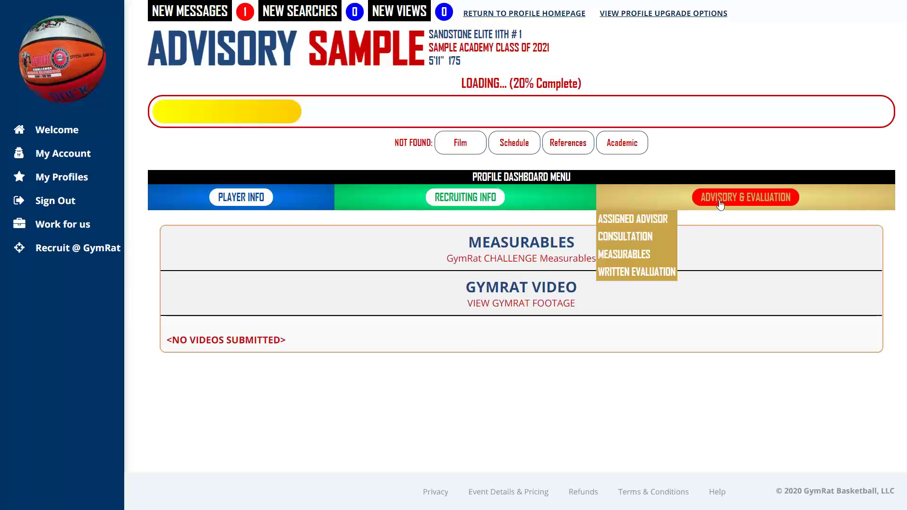
pyautogui.click(639, 273)
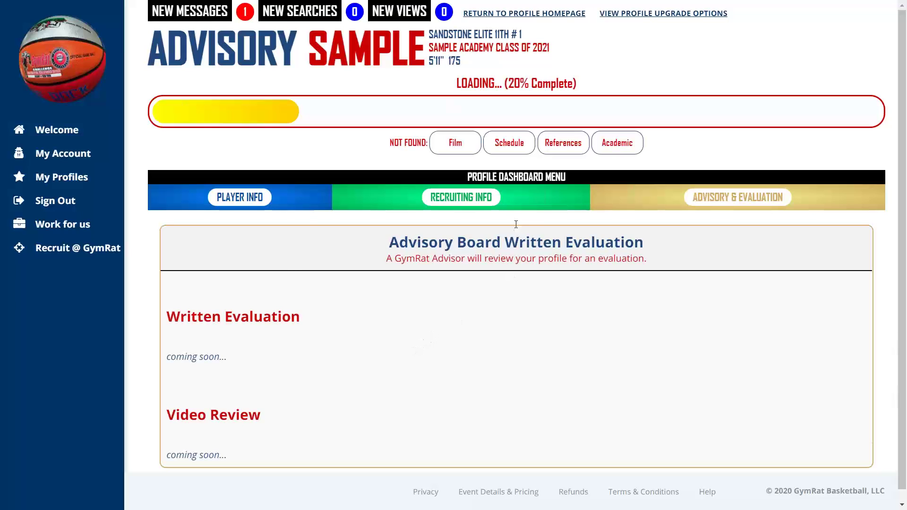
pyautogui.click(521, 16)
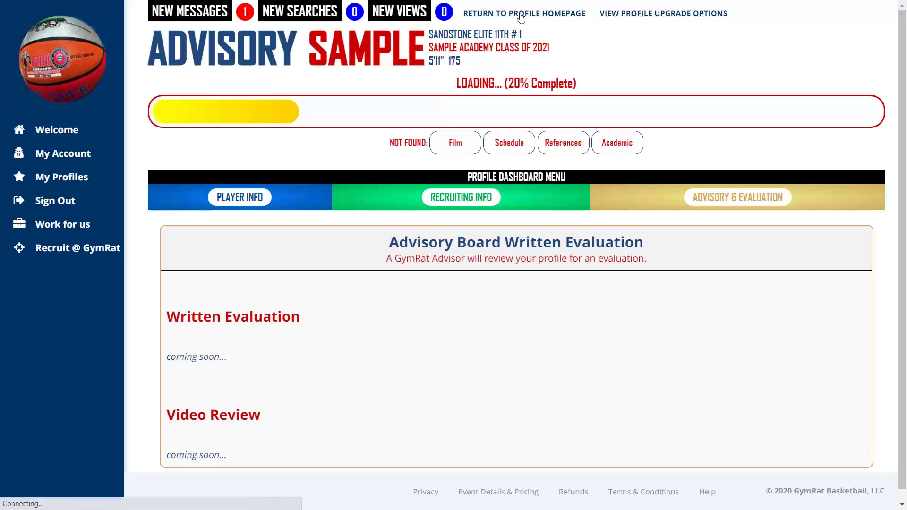